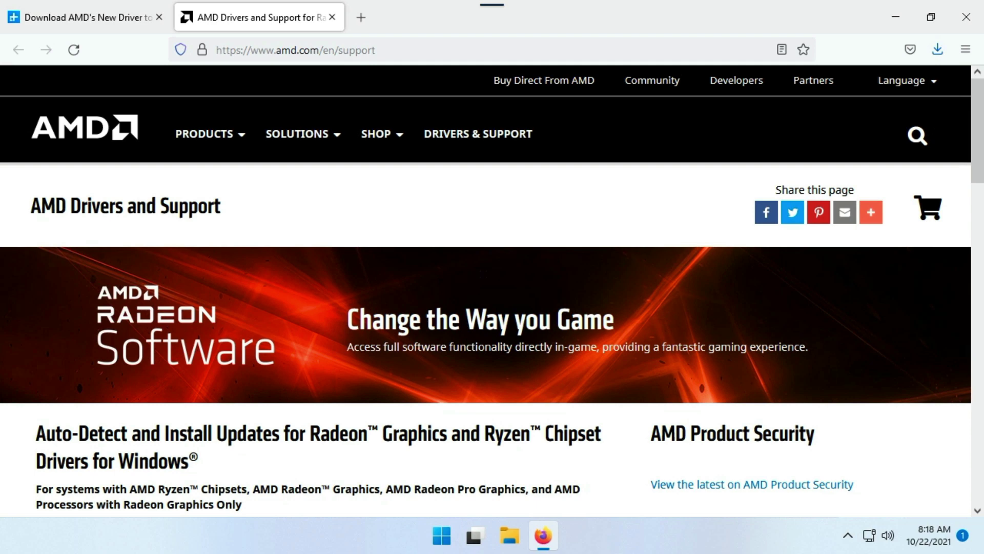
# Switch to the Digital Trends article on AMD's Windows 11 driver fix and read through it
pyautogui.hotkey('ctrl', 'shift', 'Tab')
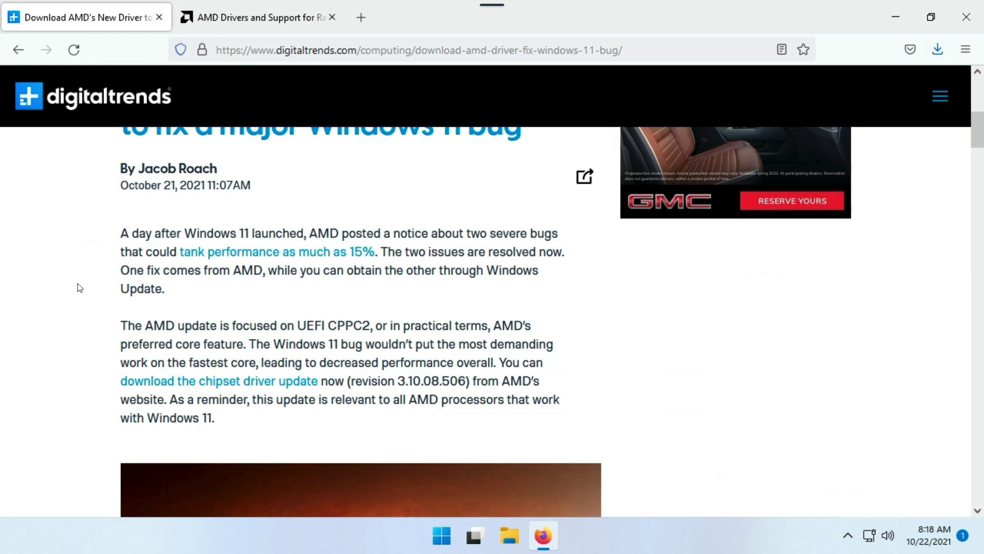
pyautogui.scroll(3, 82, 285)
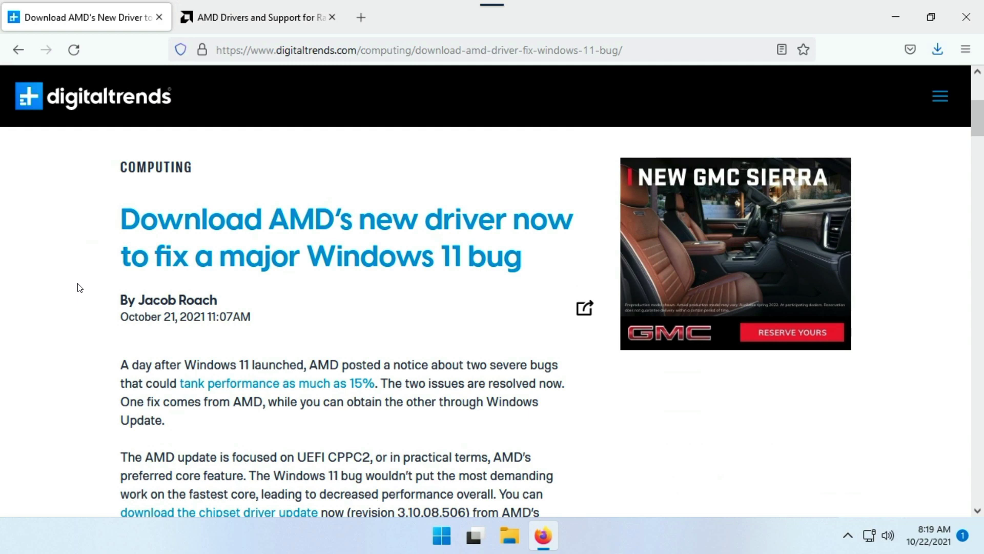
pyautogui.scroll(-5, 80, 287)
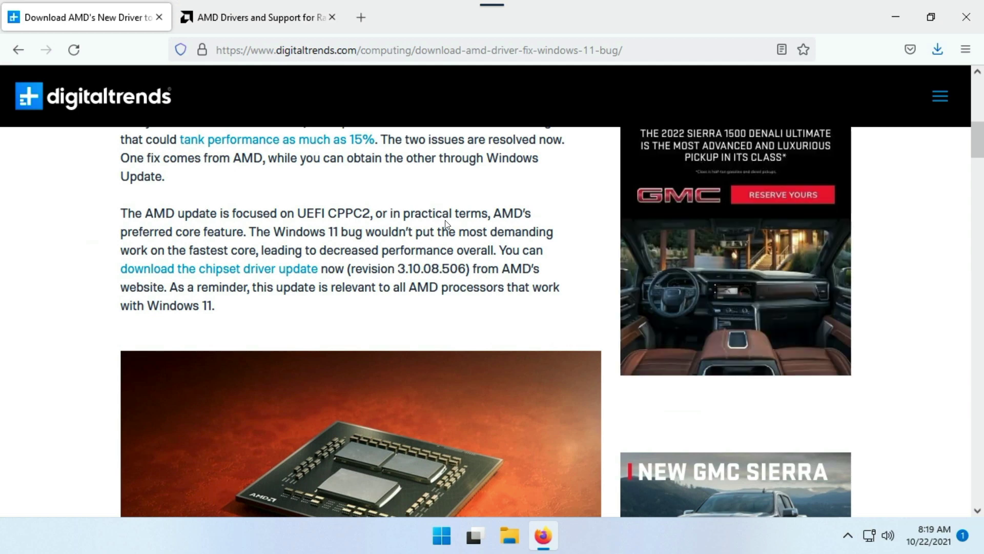
pyautogui.scroll(5, 445, 224)
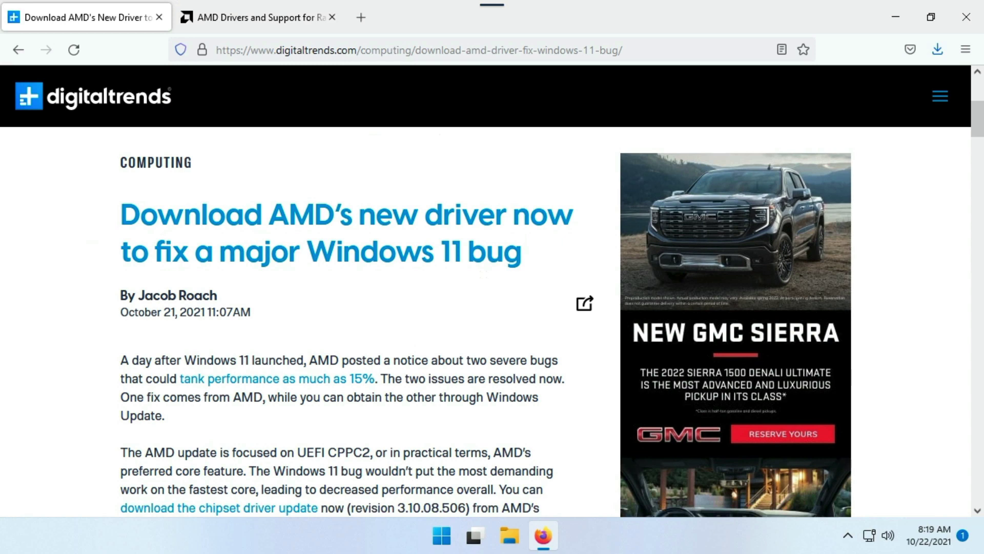
pyautogui.scroll(-4, 783, 91)
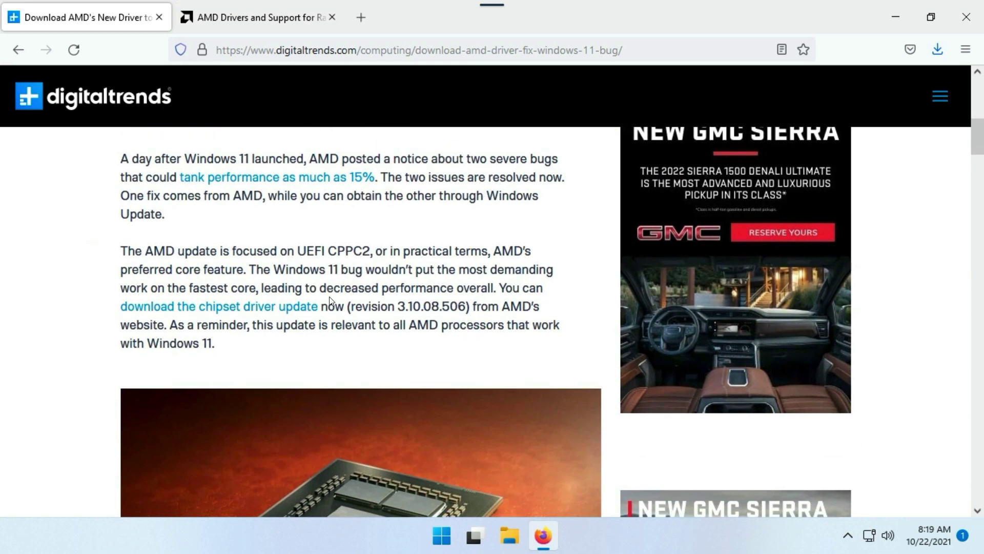
# Return to the AMD Drivers and Support tab and cancel a repeat download of the Auto-Detect installer
pyautogui.click(260, 24)
pyautogui.moveTo(296, 134)
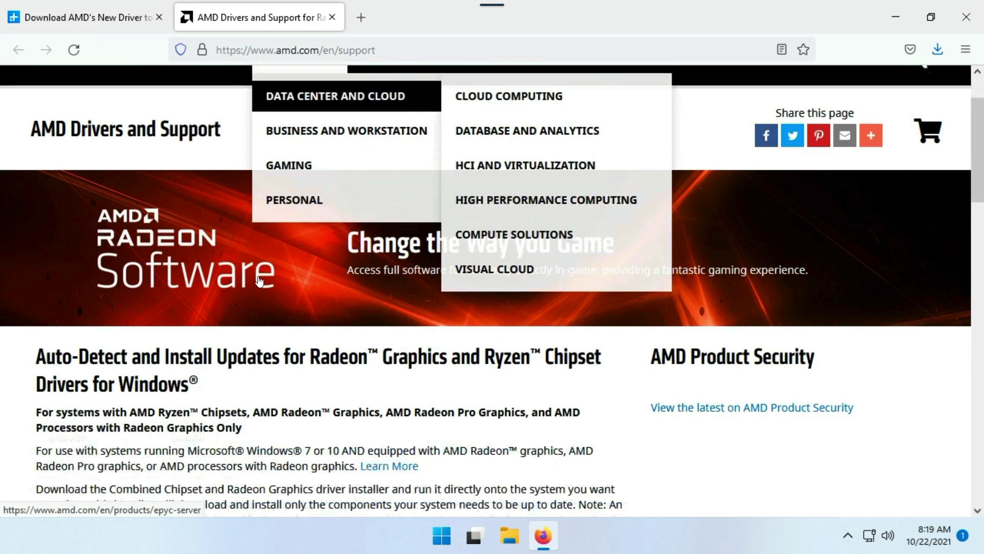
pyautogui.scroll(-3, 252, 322)
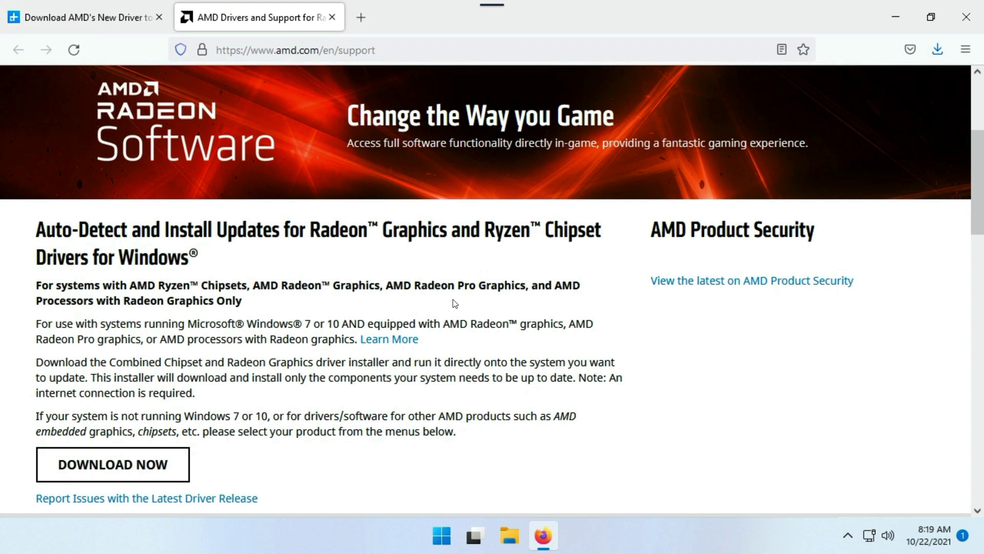
pyautogui.click(111, 465)
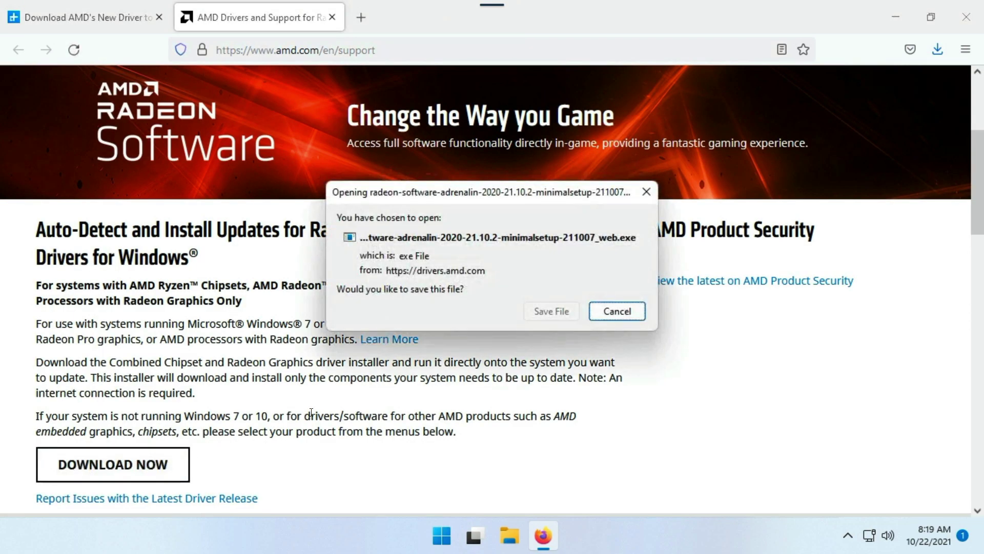
pyautogui.click(640, 318)
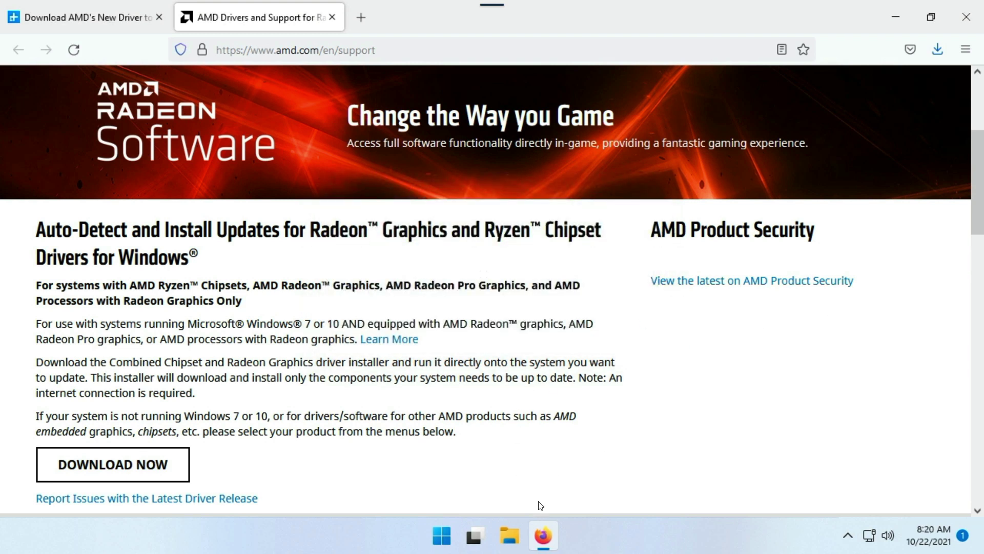
# Show the Downloads folder in File Explorer and close Firefox with both its tabs
pyautogui.click(514, 541)
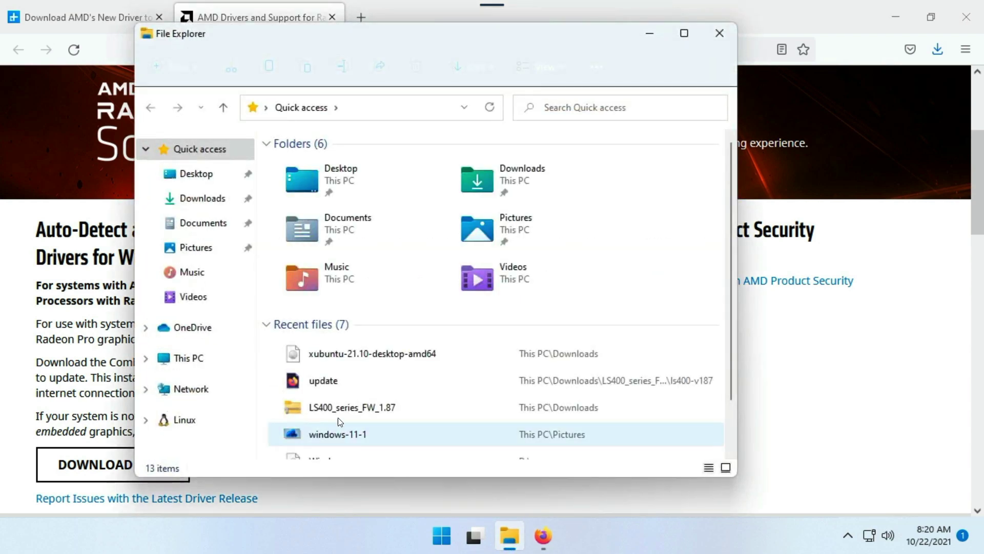
pyautogui.click(207, 198)
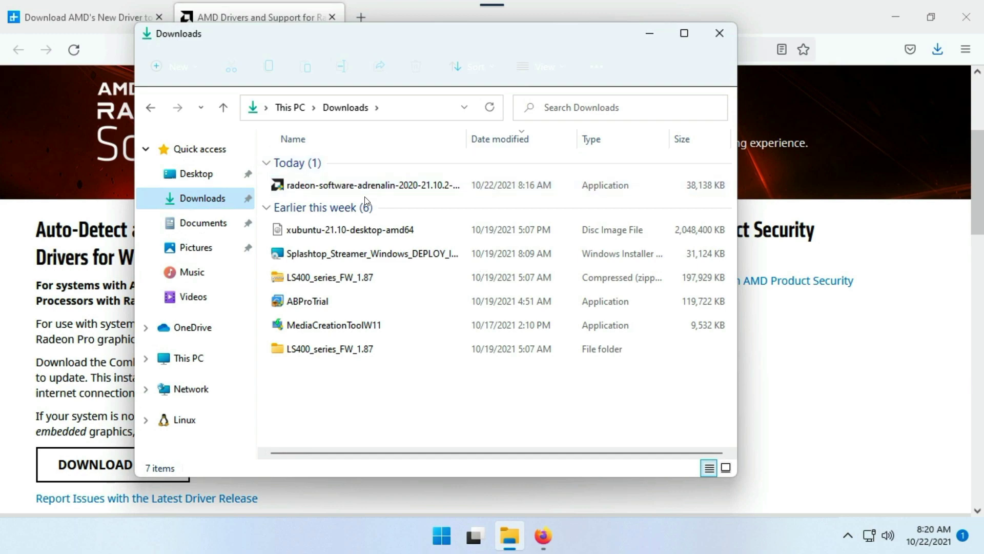
pyautogui.click(966, 19)
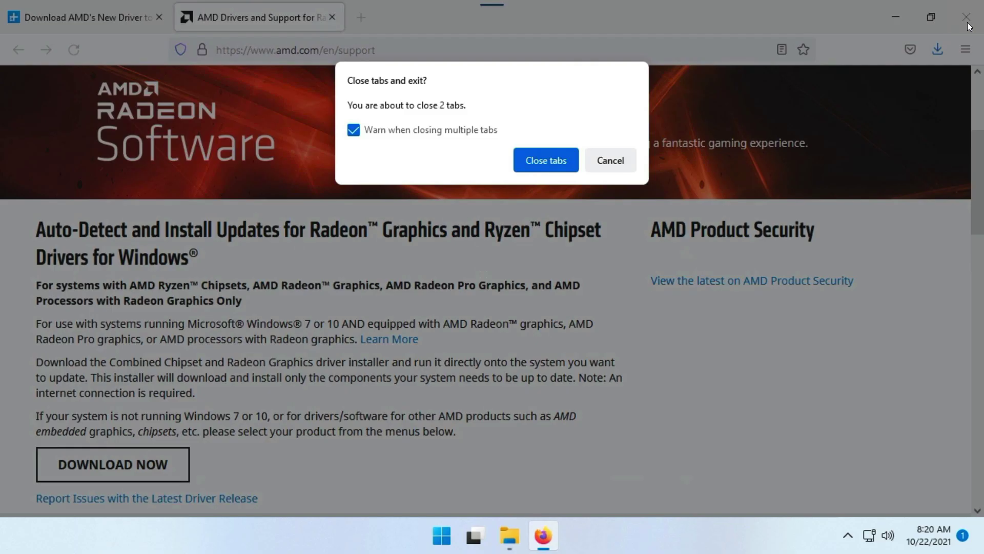
pyautogui.click(564, 164)
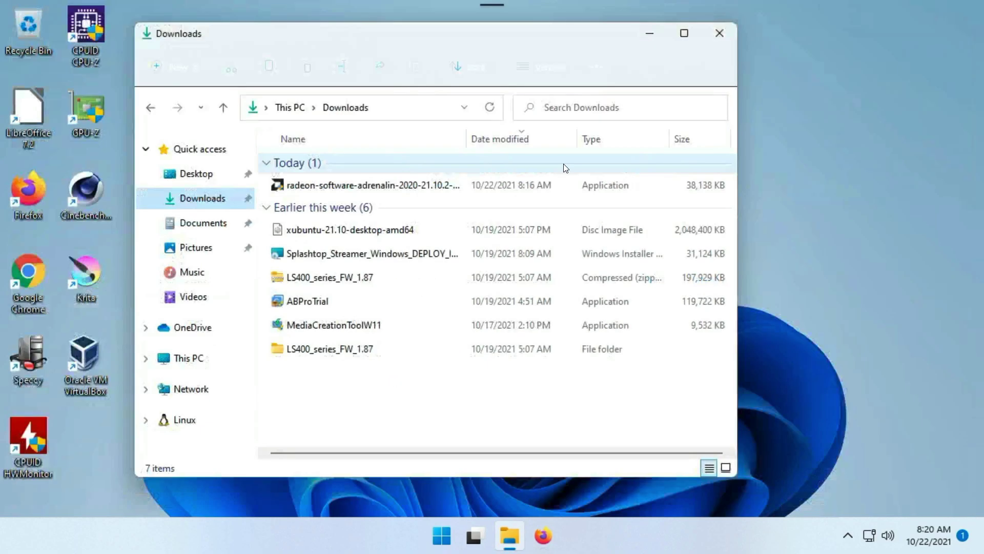
# Run the radeon-software-adrenalin-2020-21.10.2 installer as administrator
pyautogui.click(442, 190)
pyautogui.rightClick(442, 190)
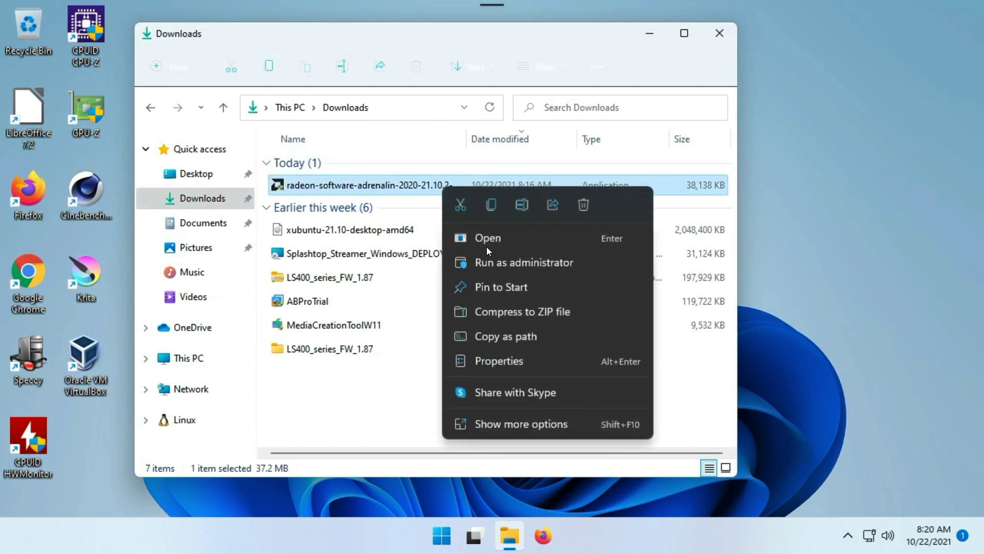
pyautogui.click(515, 264)
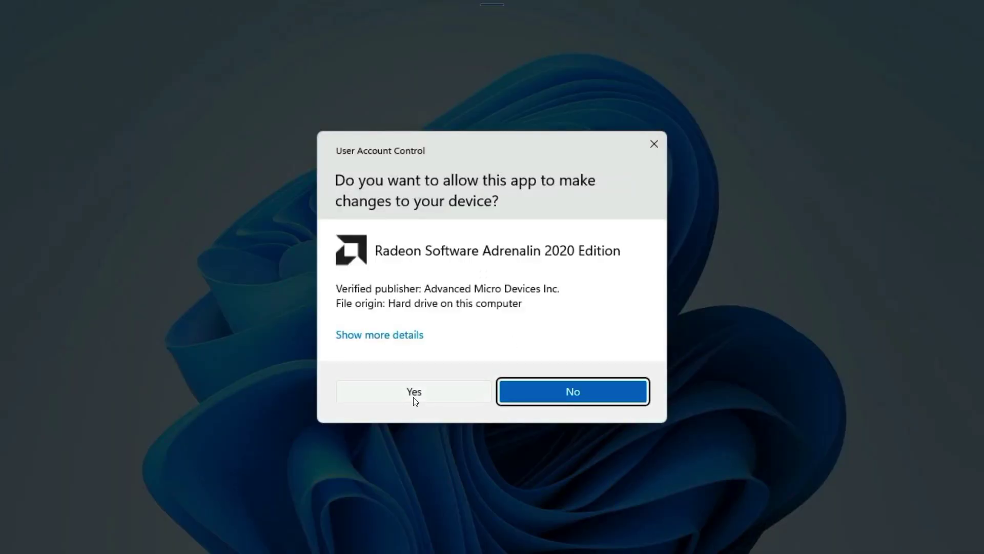
# Approve and extract the Radeon setup, then pick Full Install with Factory Reset left checked
pyautogui.click(414, 394)
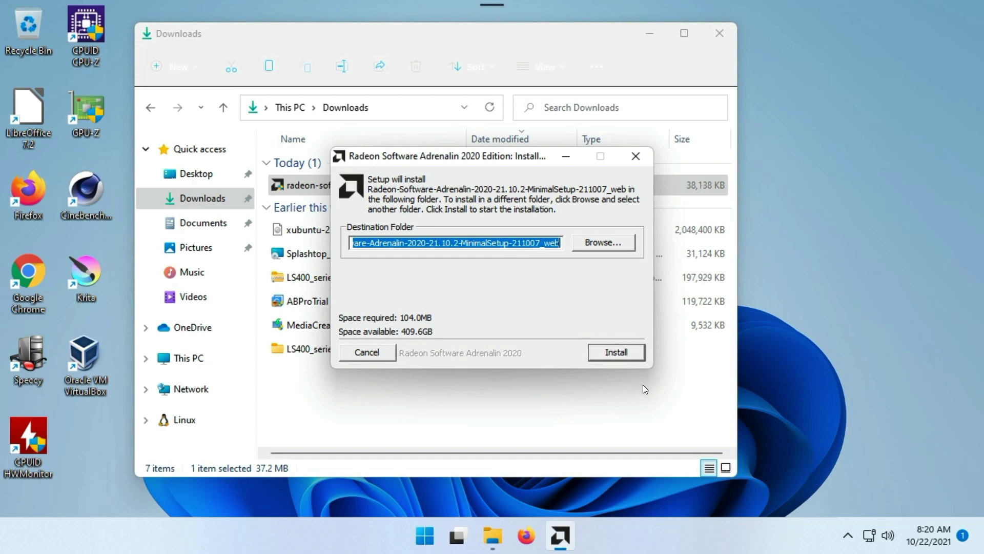
pyautogui.click(620, 350)
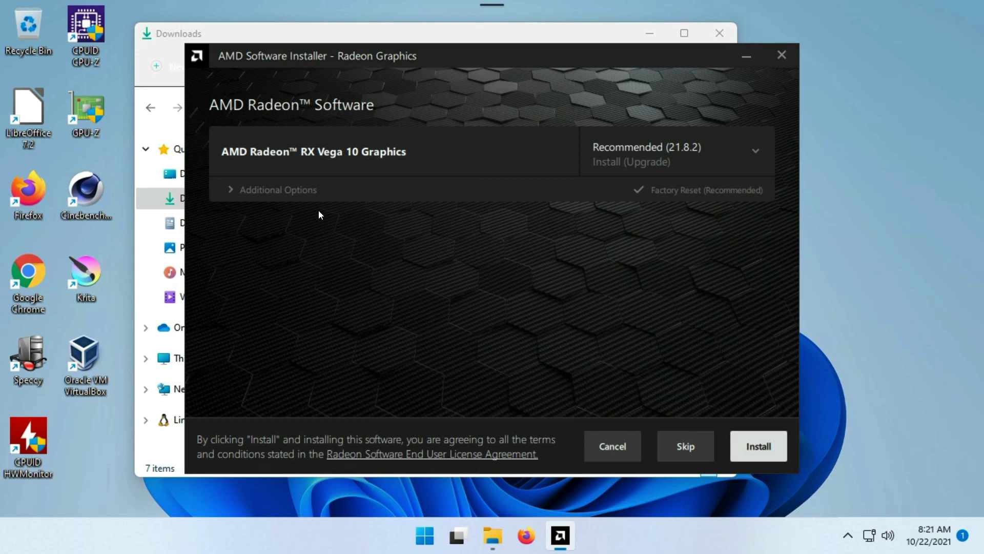
pyautogui.click(229, 191)
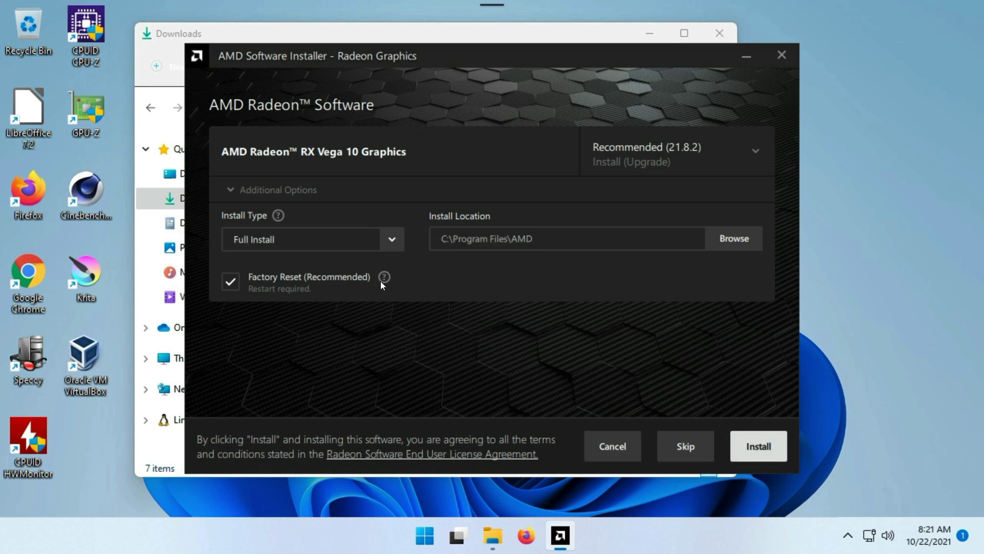
pyautogui.moveTo(388, 279)
pyautogui.click(387, 245)
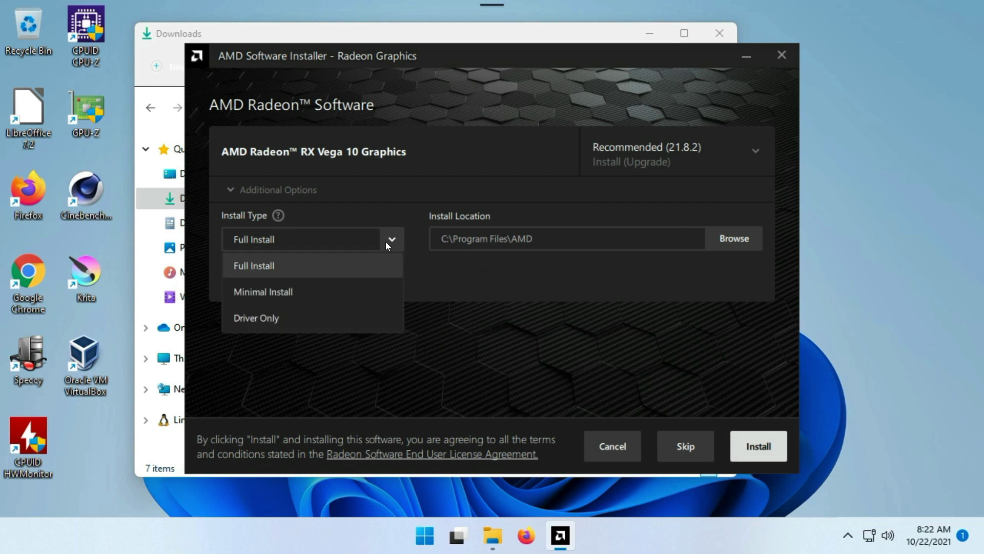
pyautogui.click(443, 287)
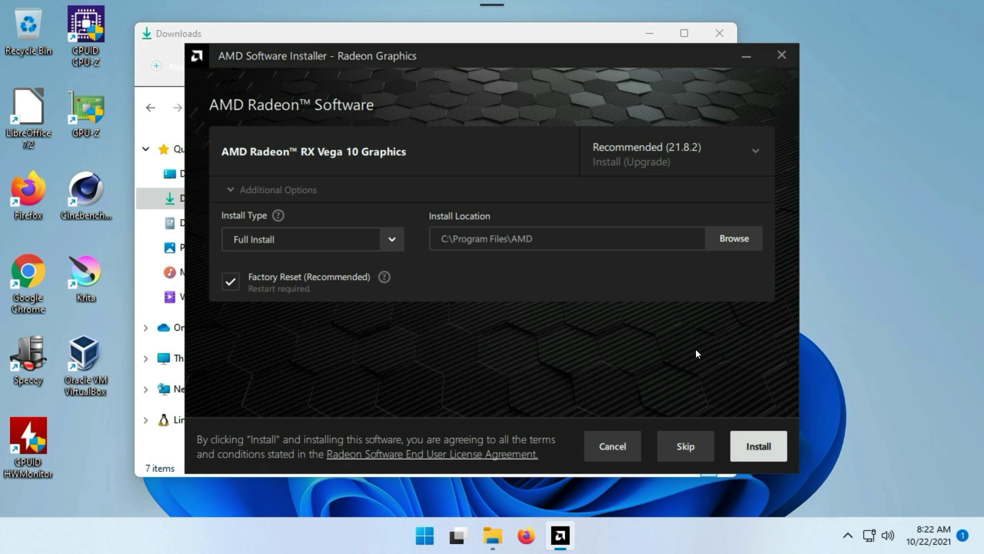
# Install the Radeon graphics software and all five chipset drivers, then bring up the desktop context menu
pyautogui.click(767, 452)
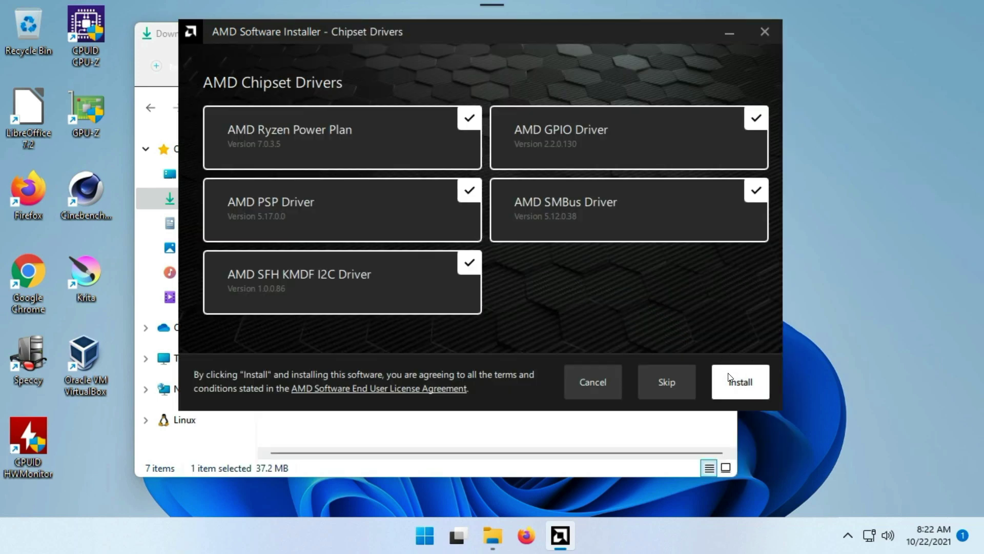
pyautogui.click(734, 386)
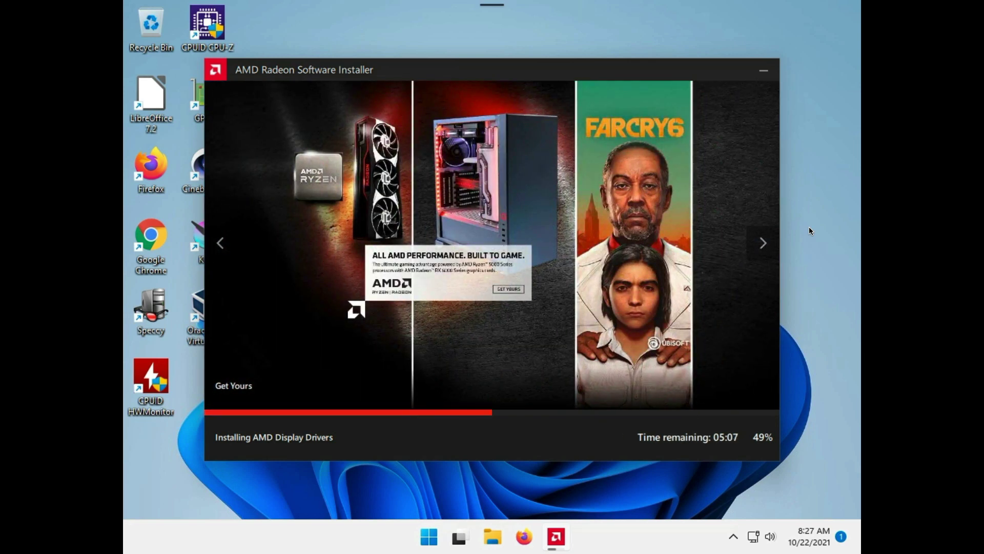
pyautogui.rightClick(811, 188)
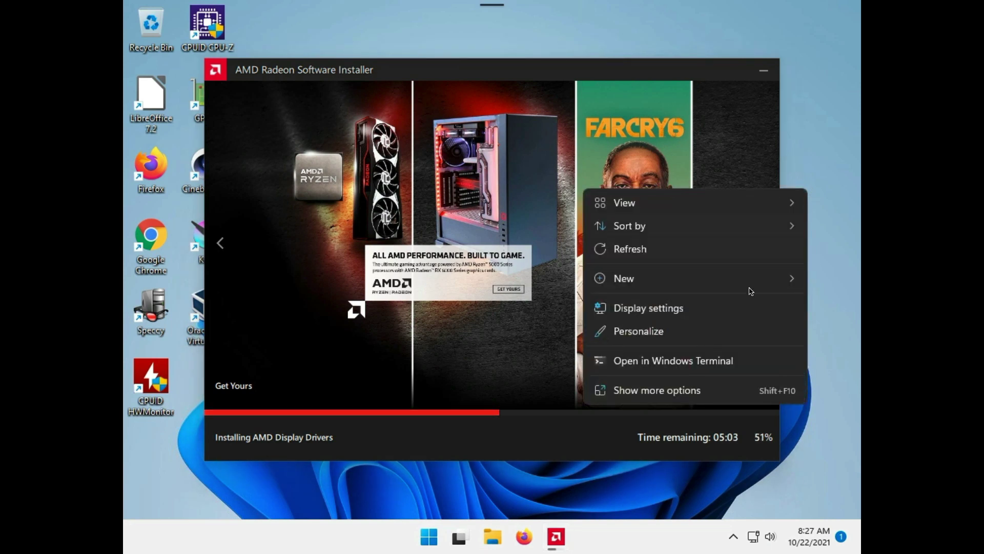
# Change the display resolution to 1920 × 1080 in Display settings and keep the change
pyautogui.click(717, 312)
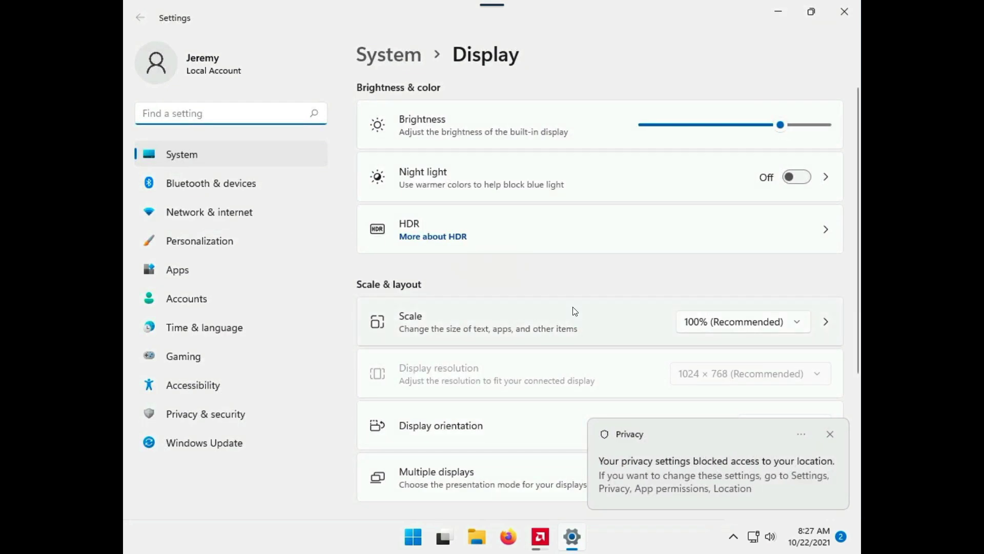
pyautogui.scroll(-3, 573, 310)
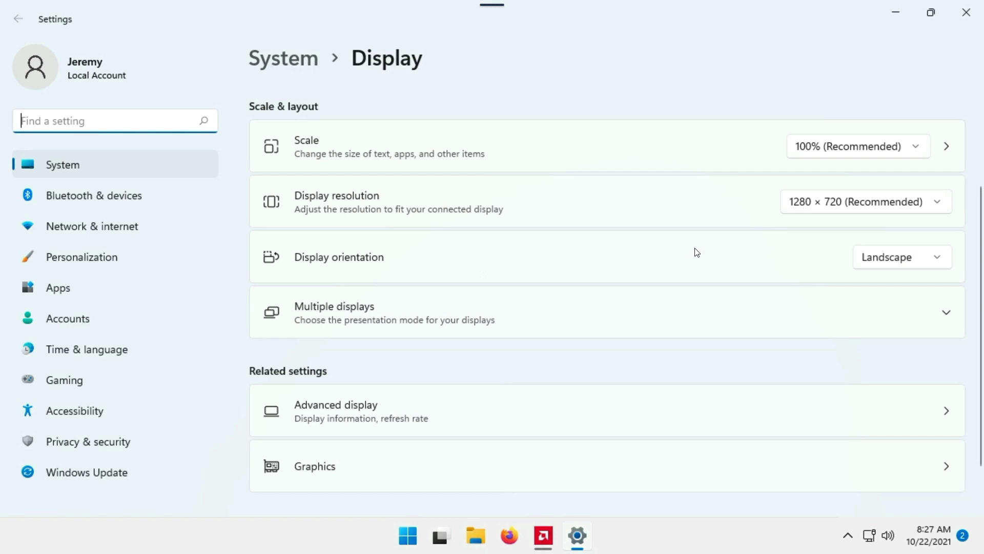
pyautogui.click(940, 206)
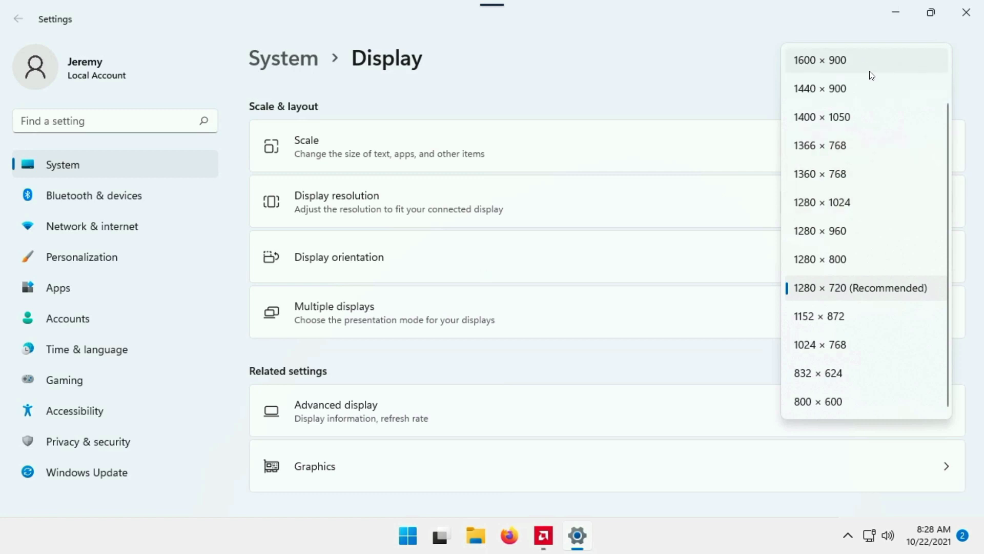
pyautogui.scroll(1, 898, 133)
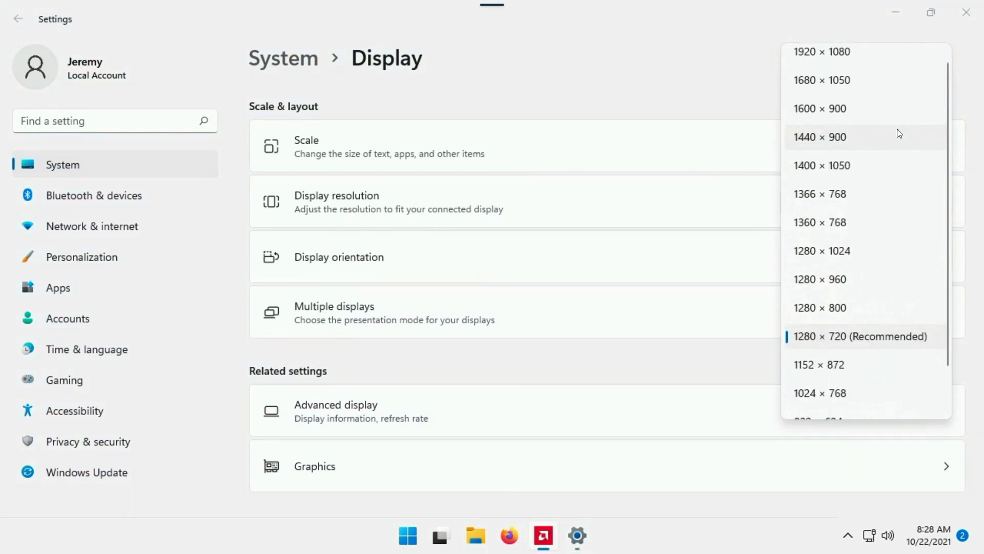
pyautogui.click(829, 62)
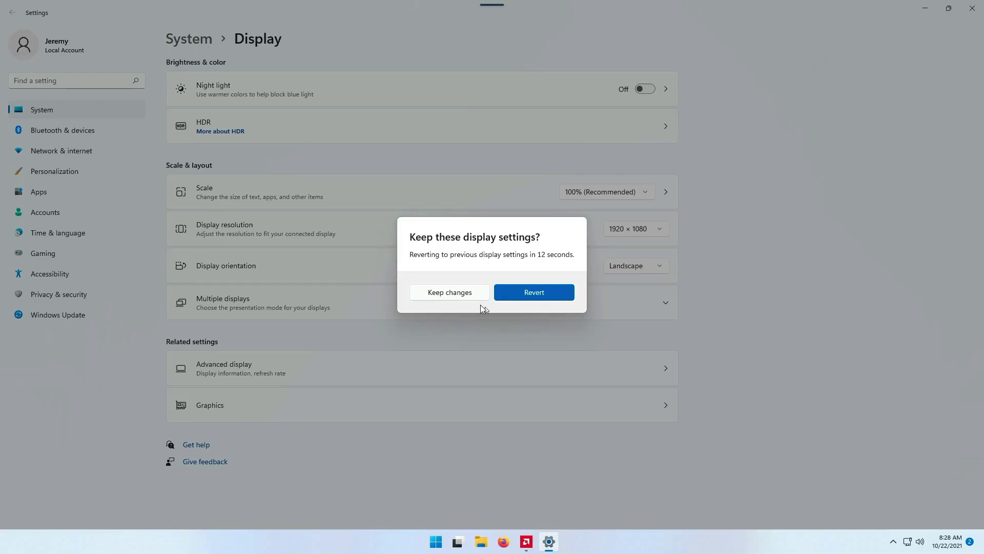
pyautogui.click(465, 298)
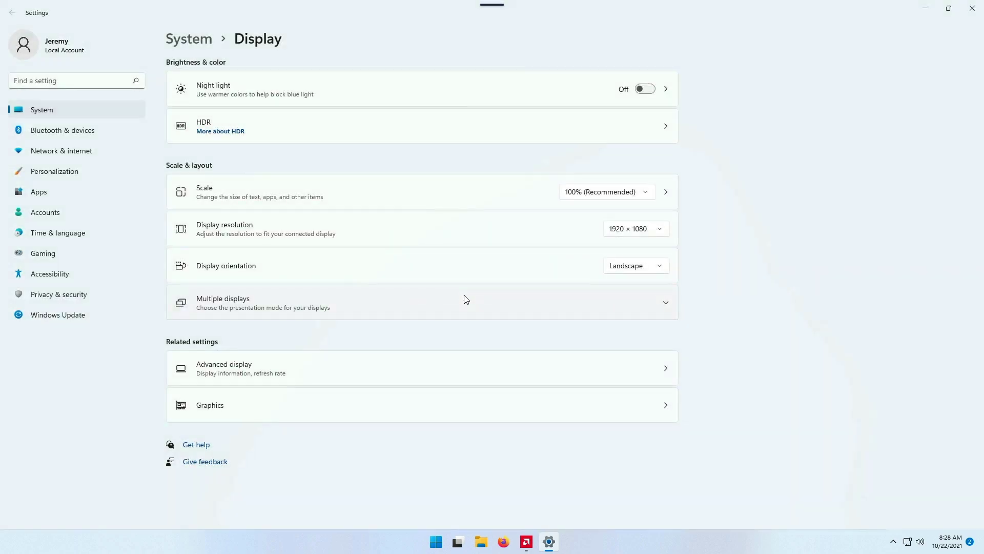
# Bring back the AMD installer and uncheck anonymous usage information collection
pyautogui.click(551, 543)
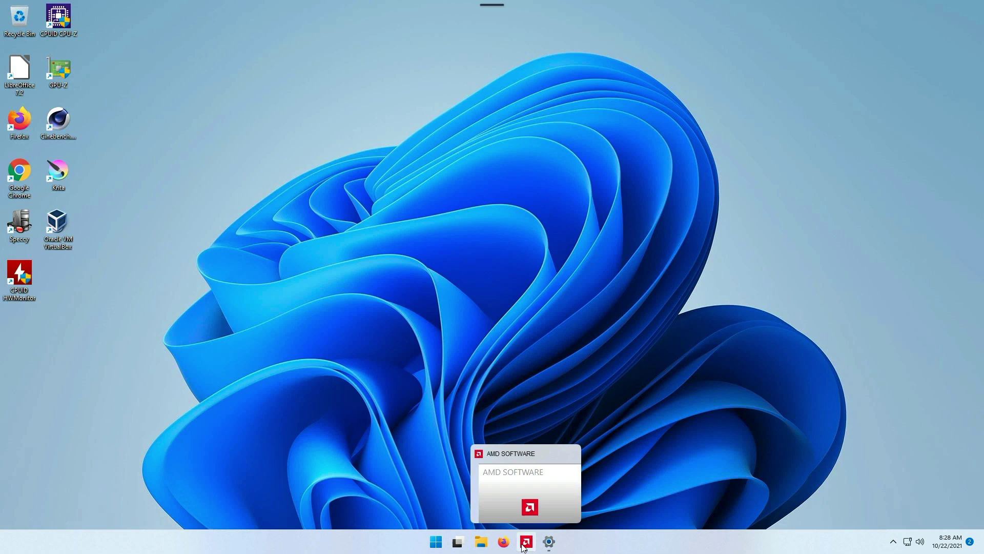
pyautogui.click(525, 544)
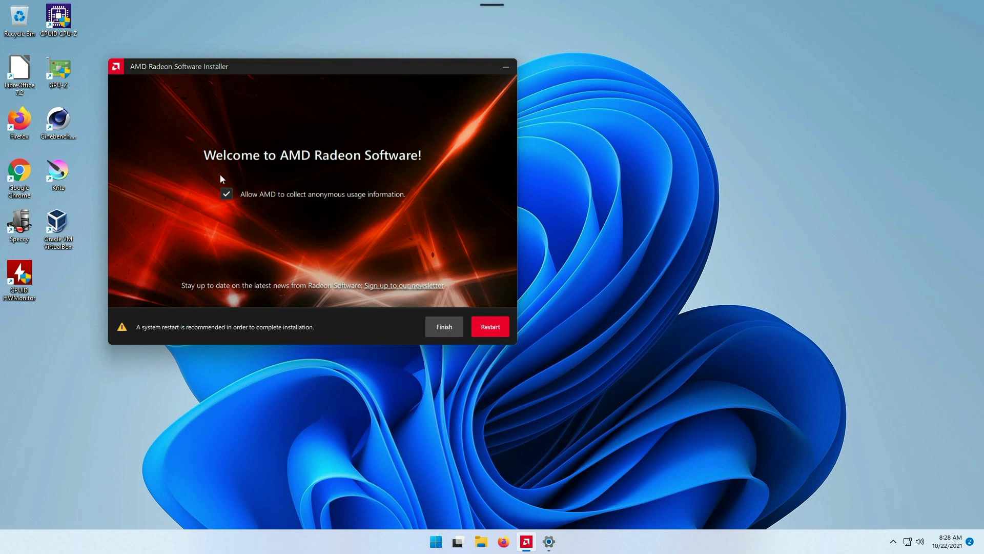
pyautogui.click(226, 194)
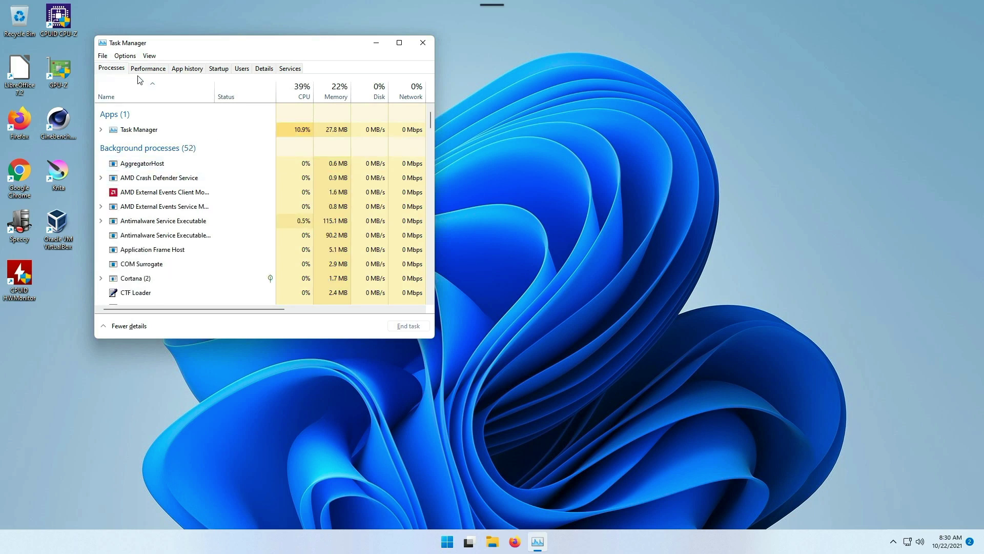
# Check the Performance graphs list the AMD Radeon GPU, then close Task Manager
pyautogui.click(152, 70)
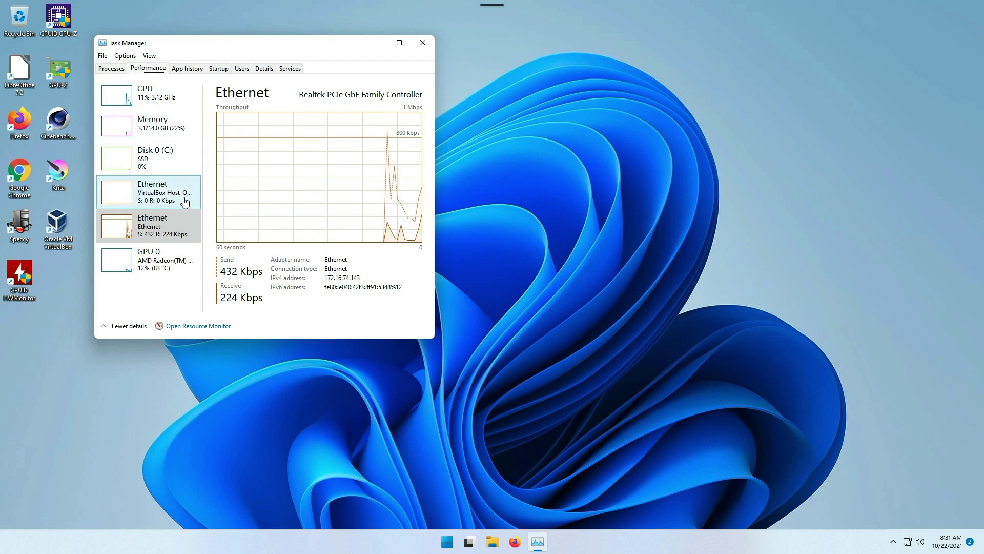
pyautogui.hotkey('alt', 'F4')
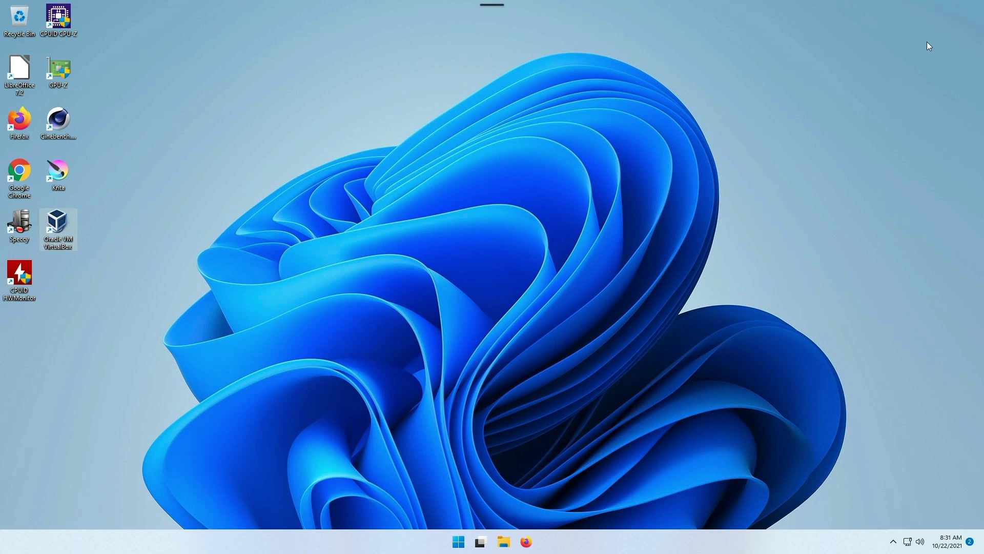
pyautogui.moveTo(928, 1)
pyautogui.moveTo(963, 2)
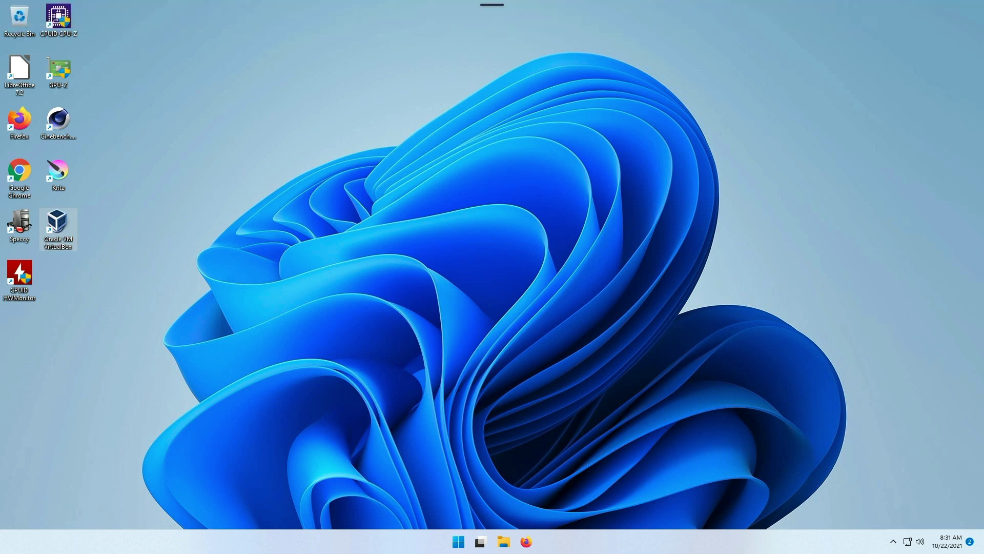